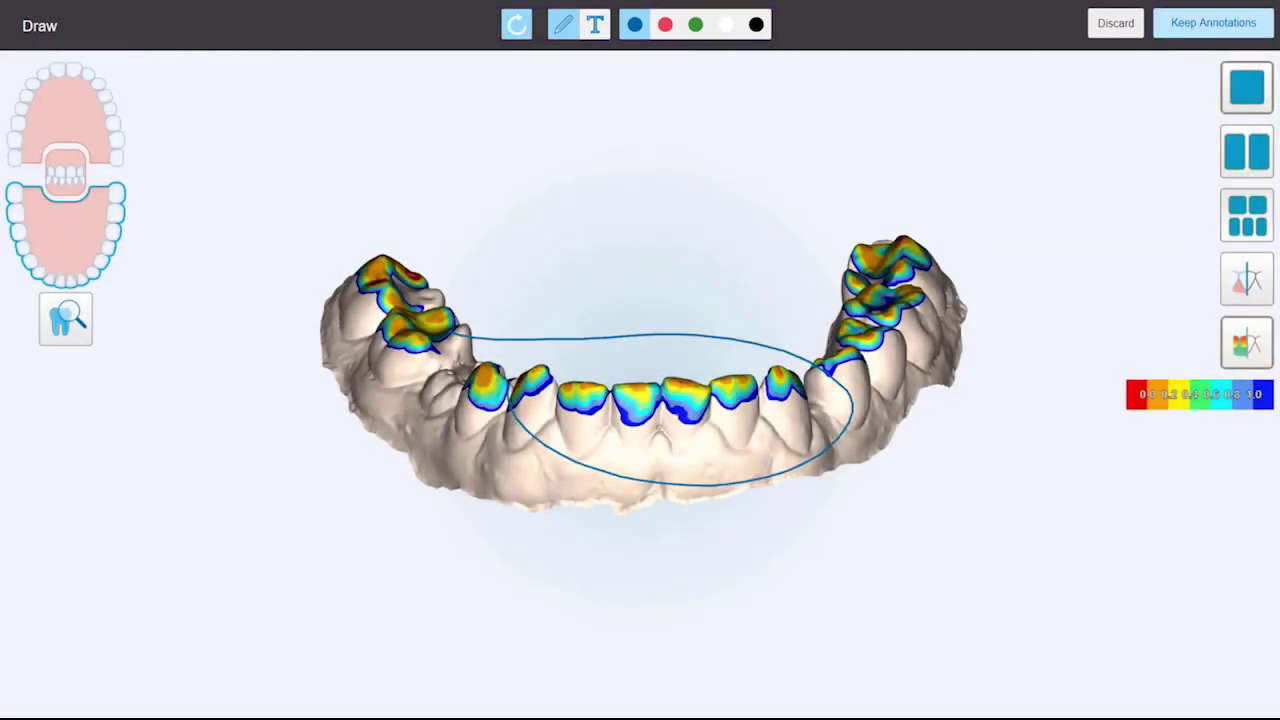
- Add a 'treatment options' text label on the scan and keep the annotations
click(672, 222)
text(treatm)
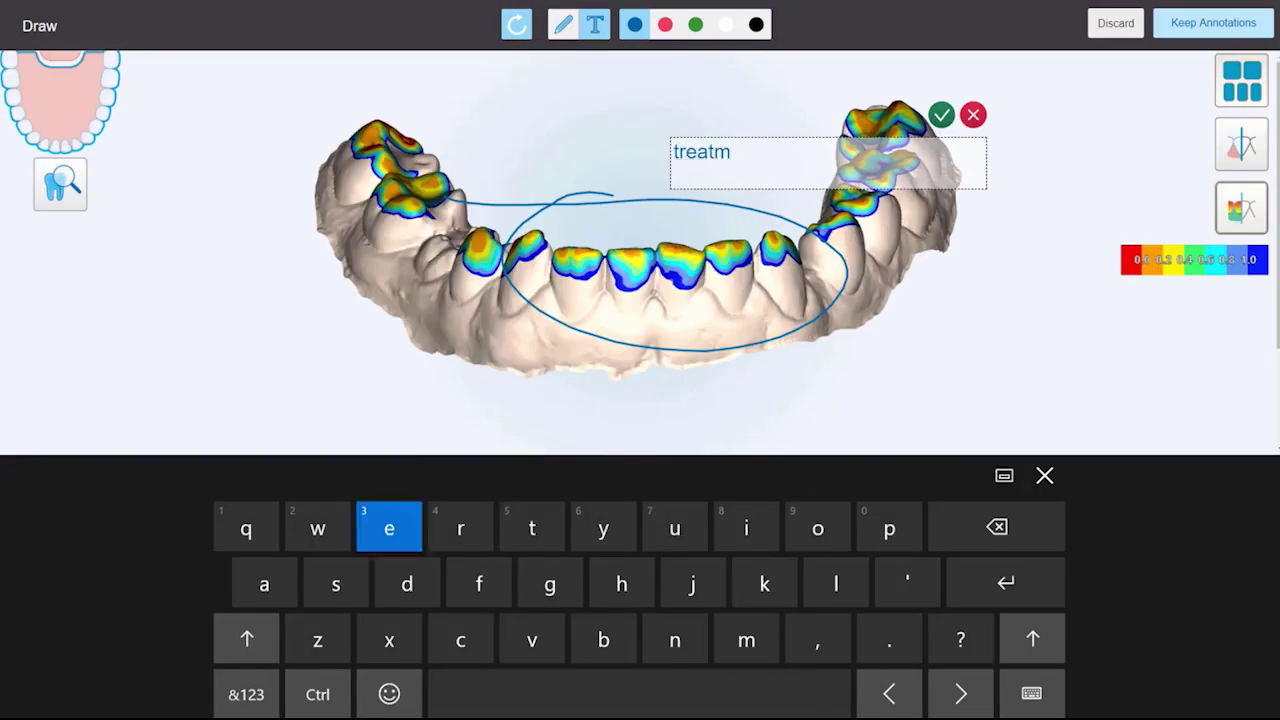
text(ent options)
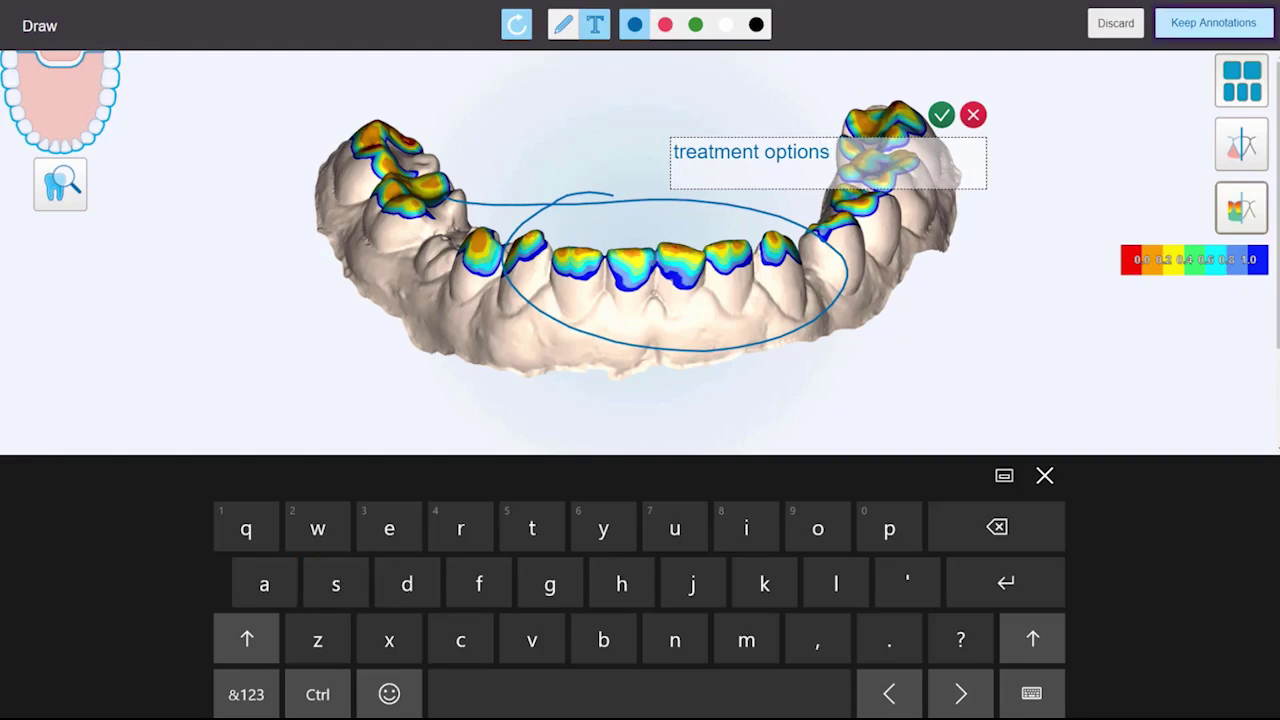
click(1213, 22)
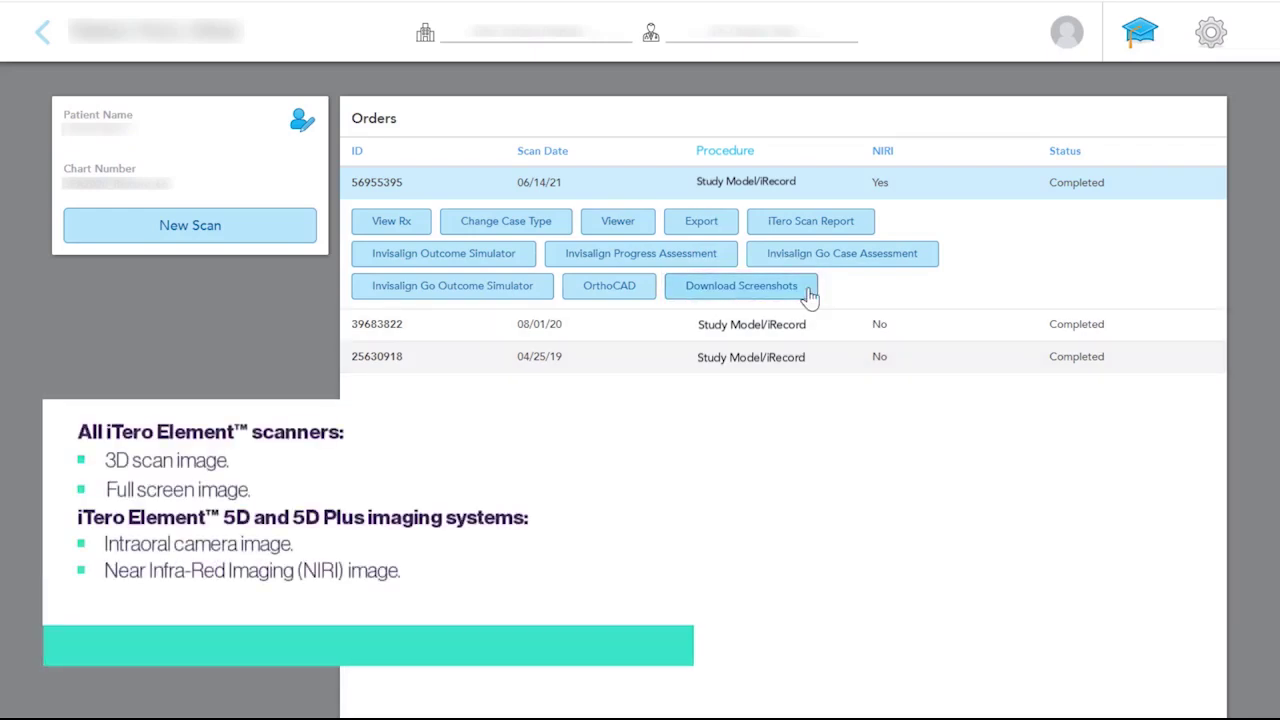
- Download order 56955395's screenshots and open the third snapshot folder
click(807, 289)
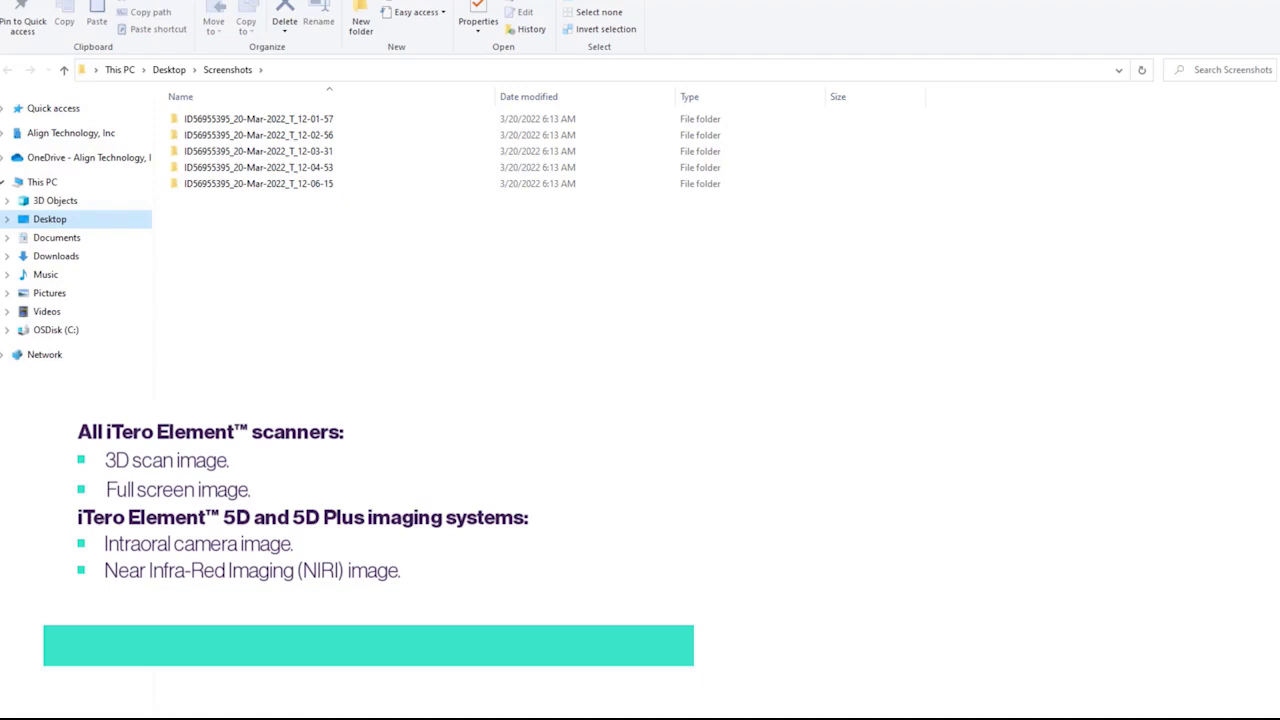
double_click(296, 152)
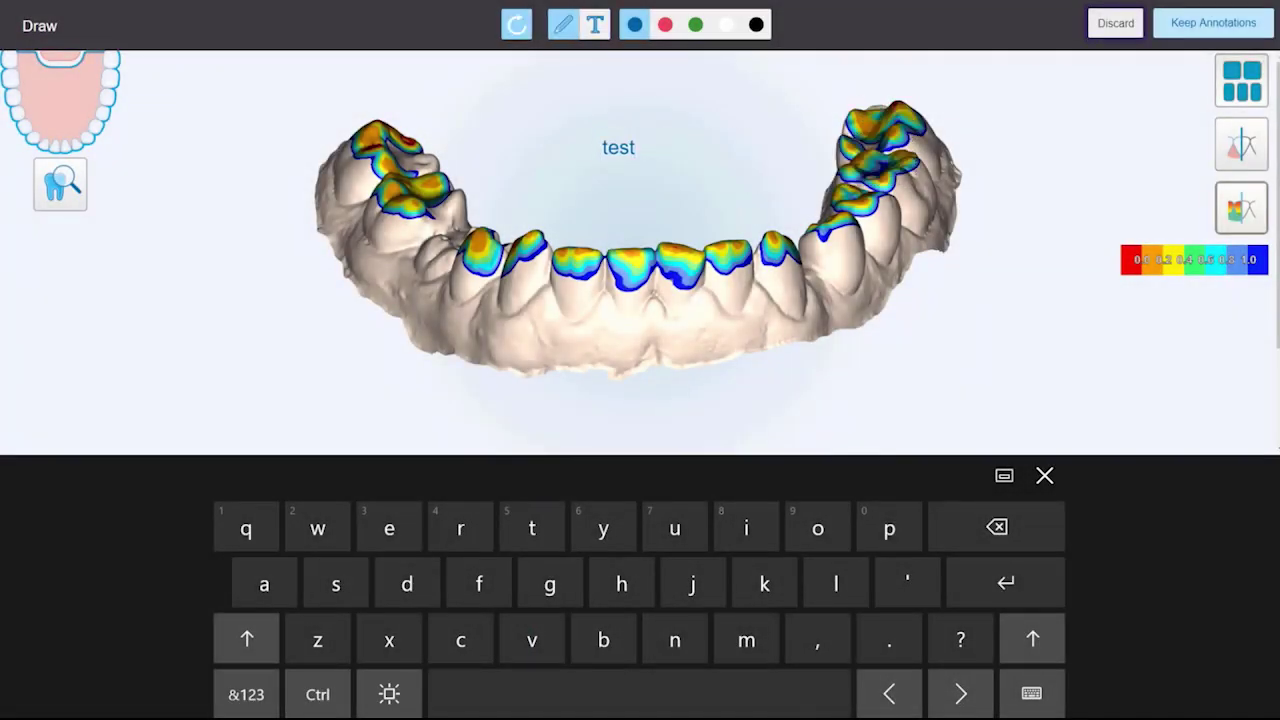
- Discard the 'test' annotation, confirming in the Discard Image Annotations dialog
click(1116, 23)
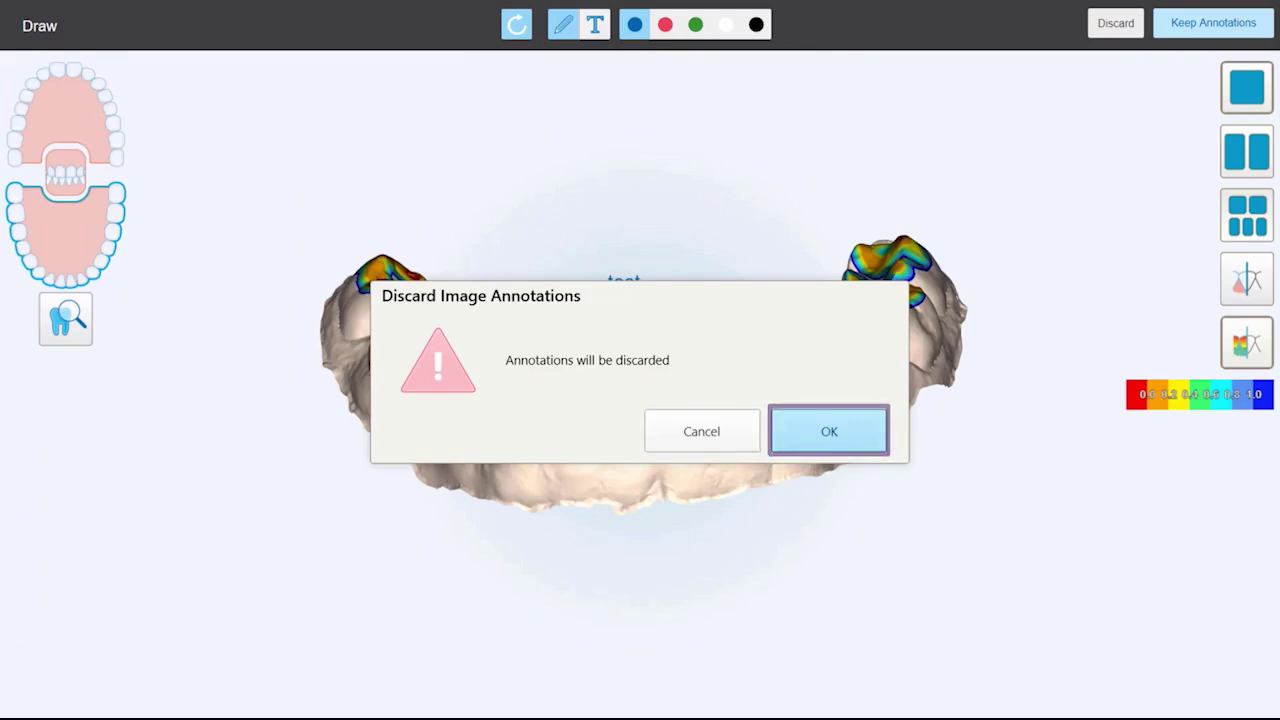
click(829, 431)
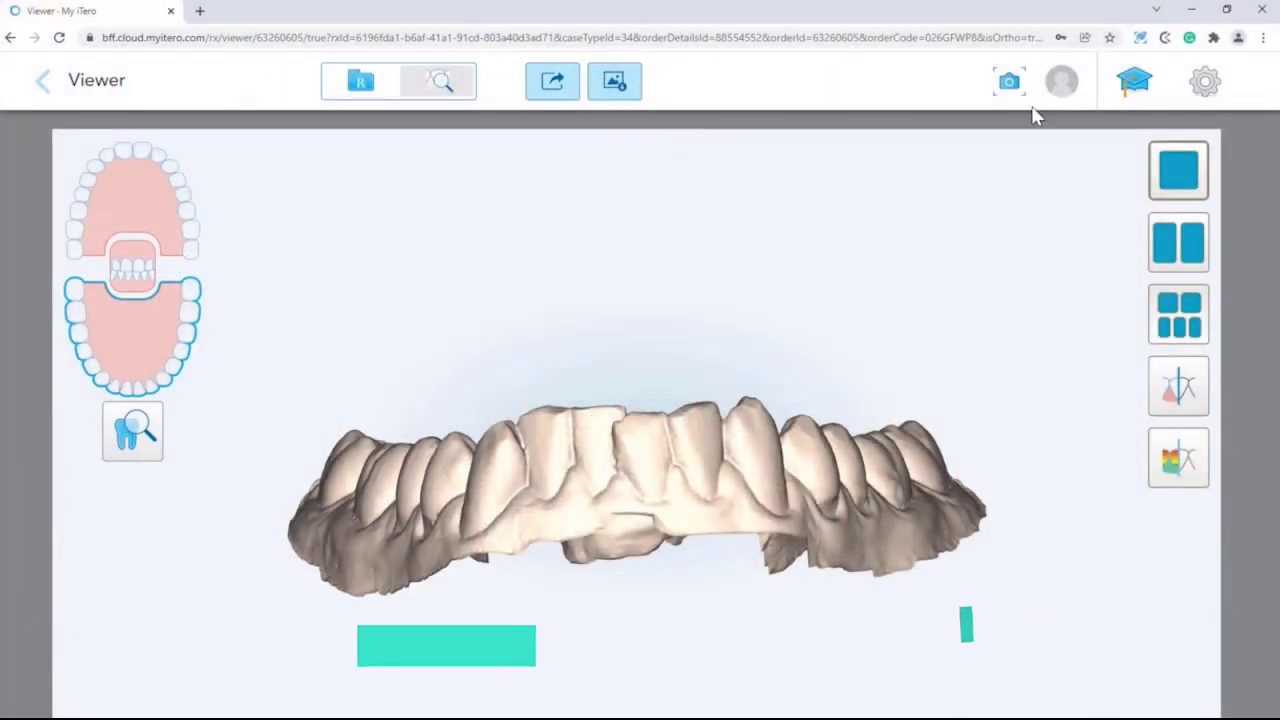
- Snapshot the 3D scan in the Viewer and review the resulting iTero Scan Report PDF
click(1008, 88)
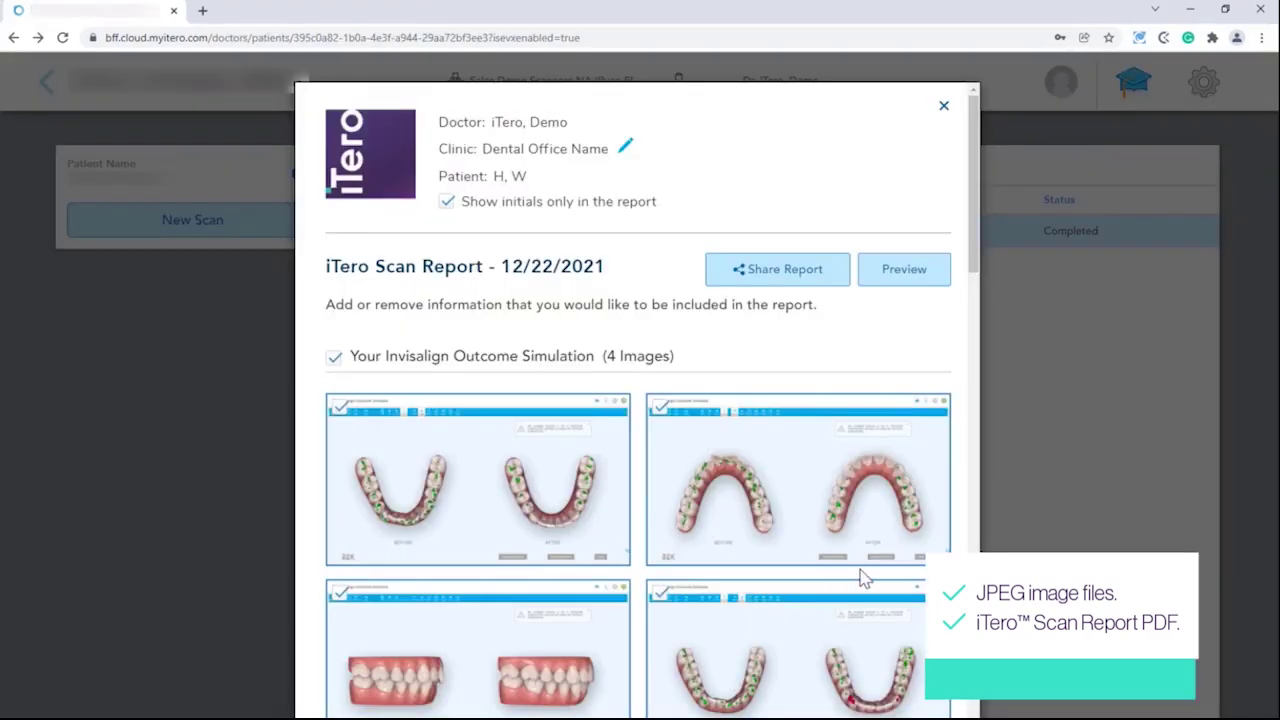
scroll(857, 571, down, 3)
scroll(406, 337, up, 1)
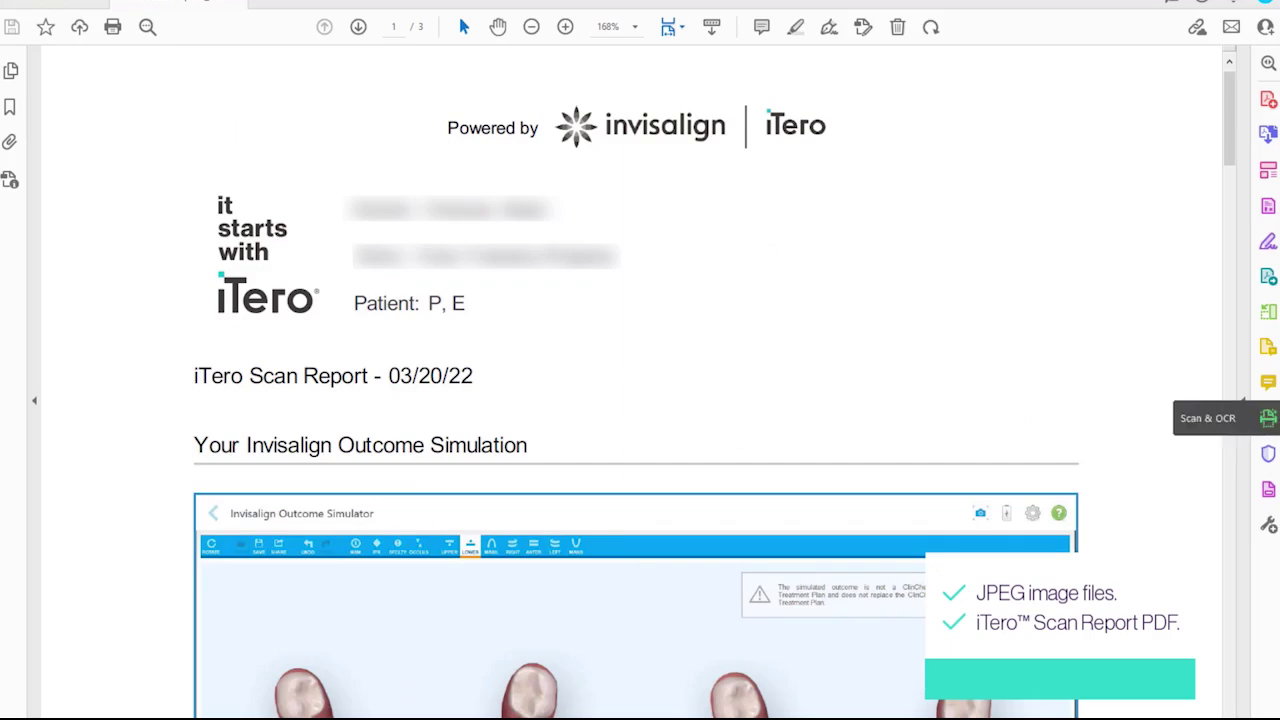
scroll(1211, 523, down, 1)
scroll(1205, 520, down, 2)
scroll(1205, 520, down, 3)
scroll(1205, 520, down, 4)
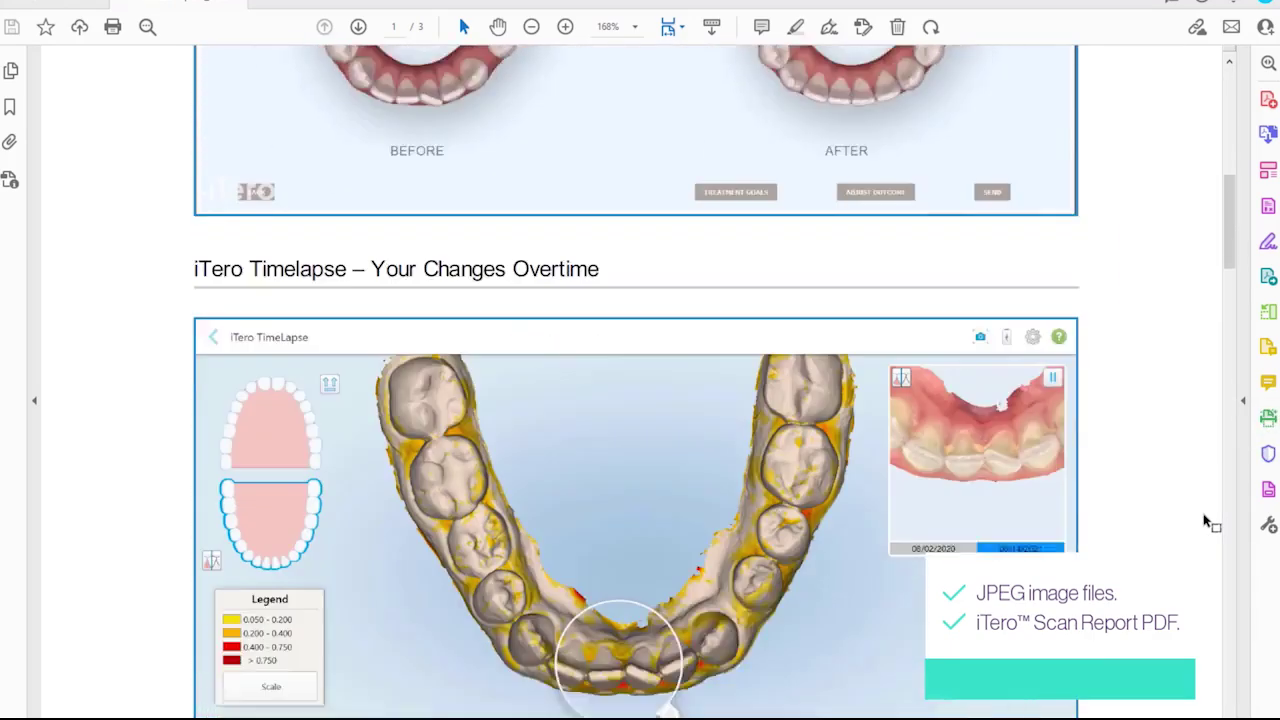
scroll(1205, 520, down, 3)
scroll(1205, 520, down, 3)
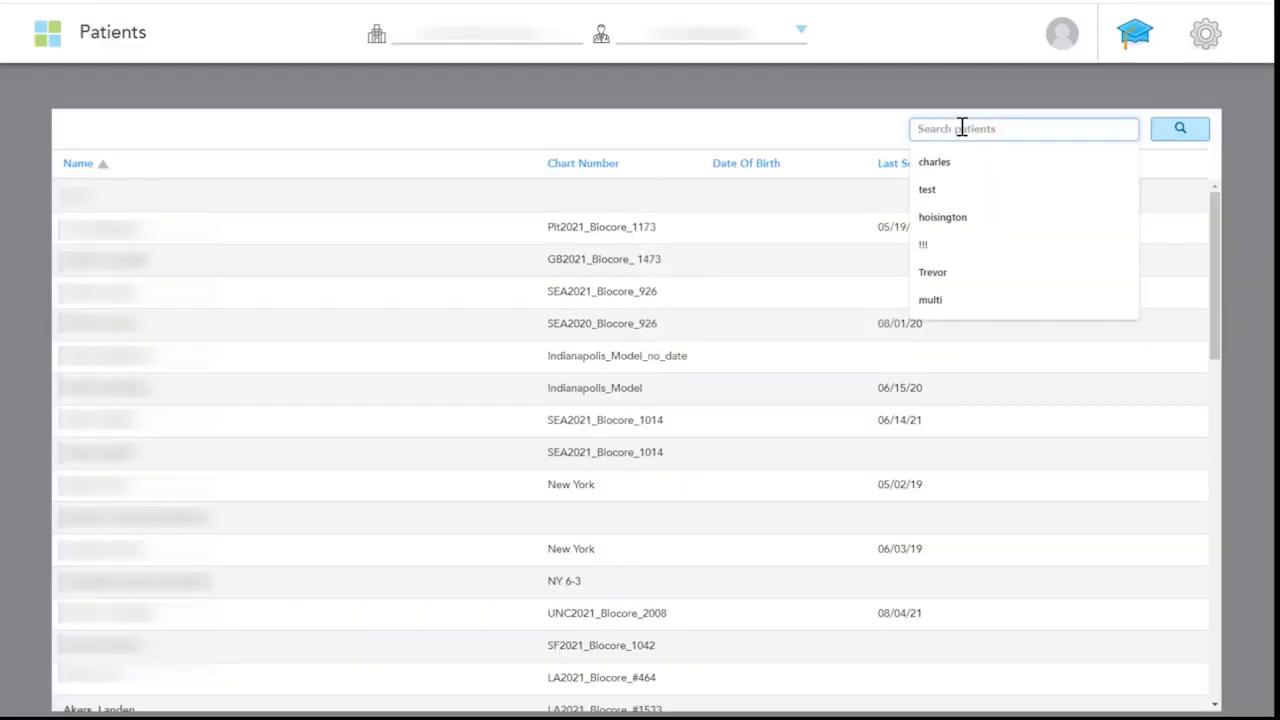
- Search 'ethan', open patient SEA2020_Biocore_66, and download order 56955395's screenshots
text(e)
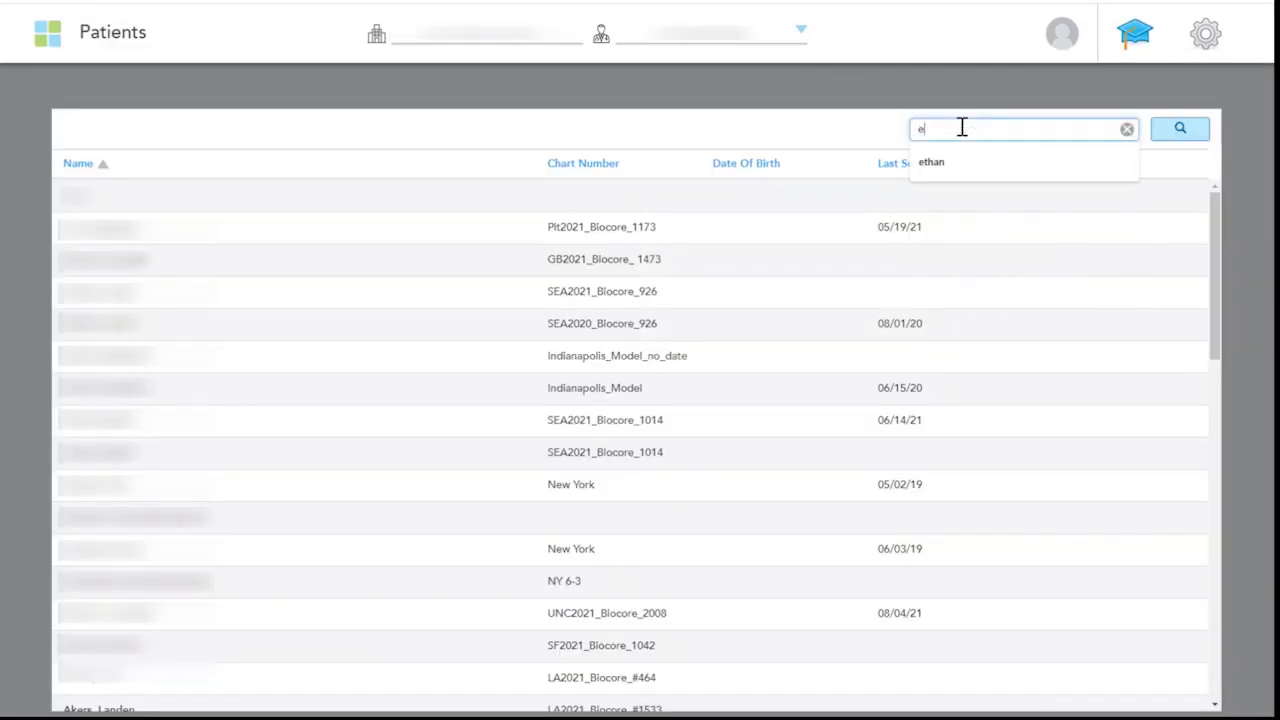
text(than)
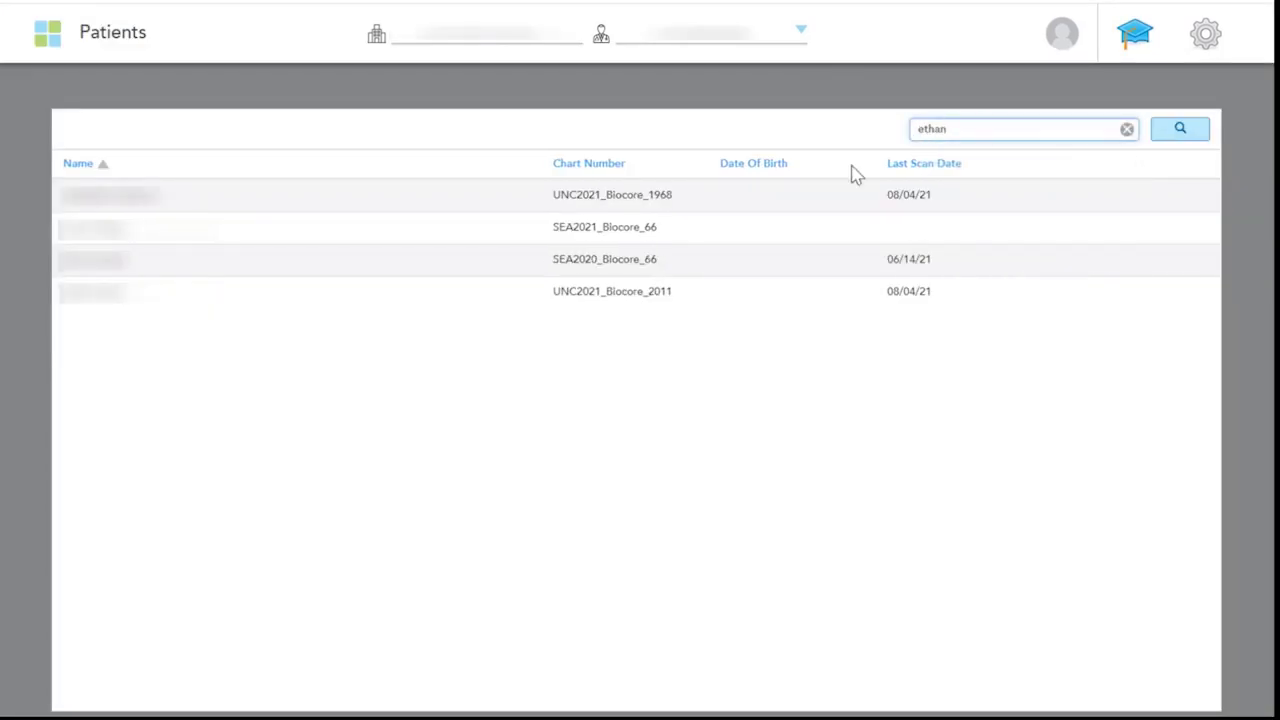
click(177, 268)
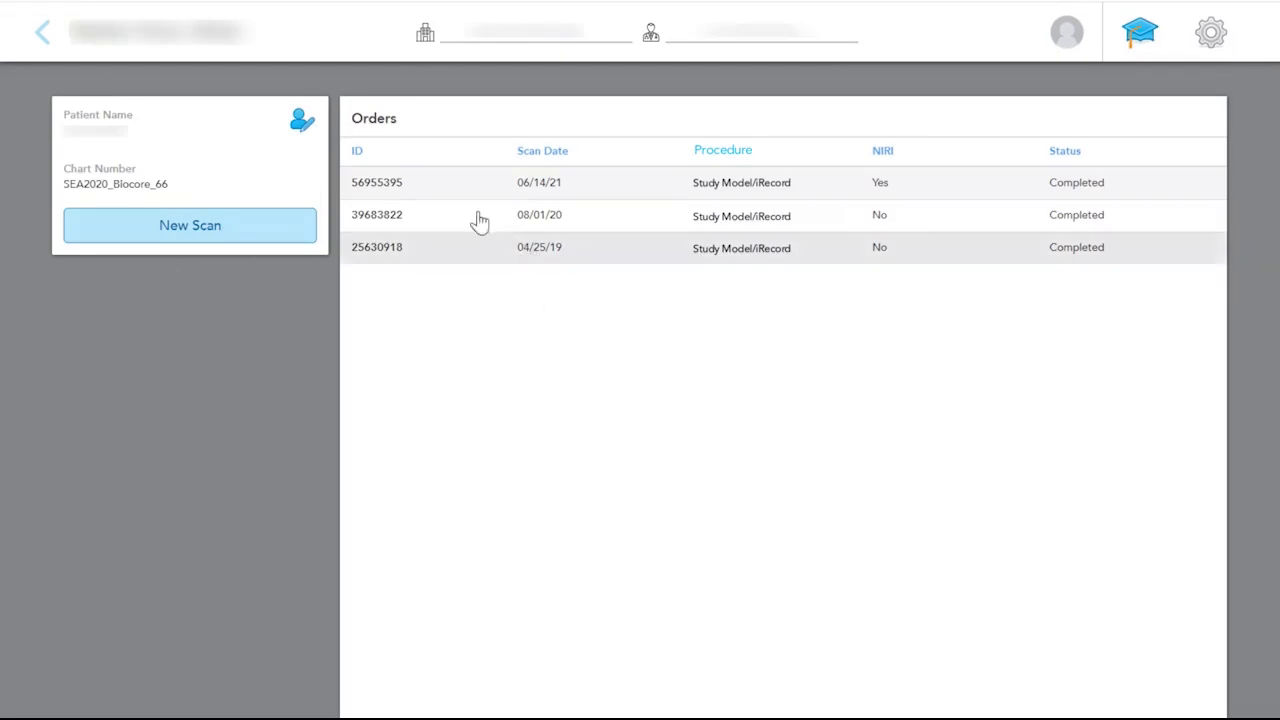
click(406, 194)
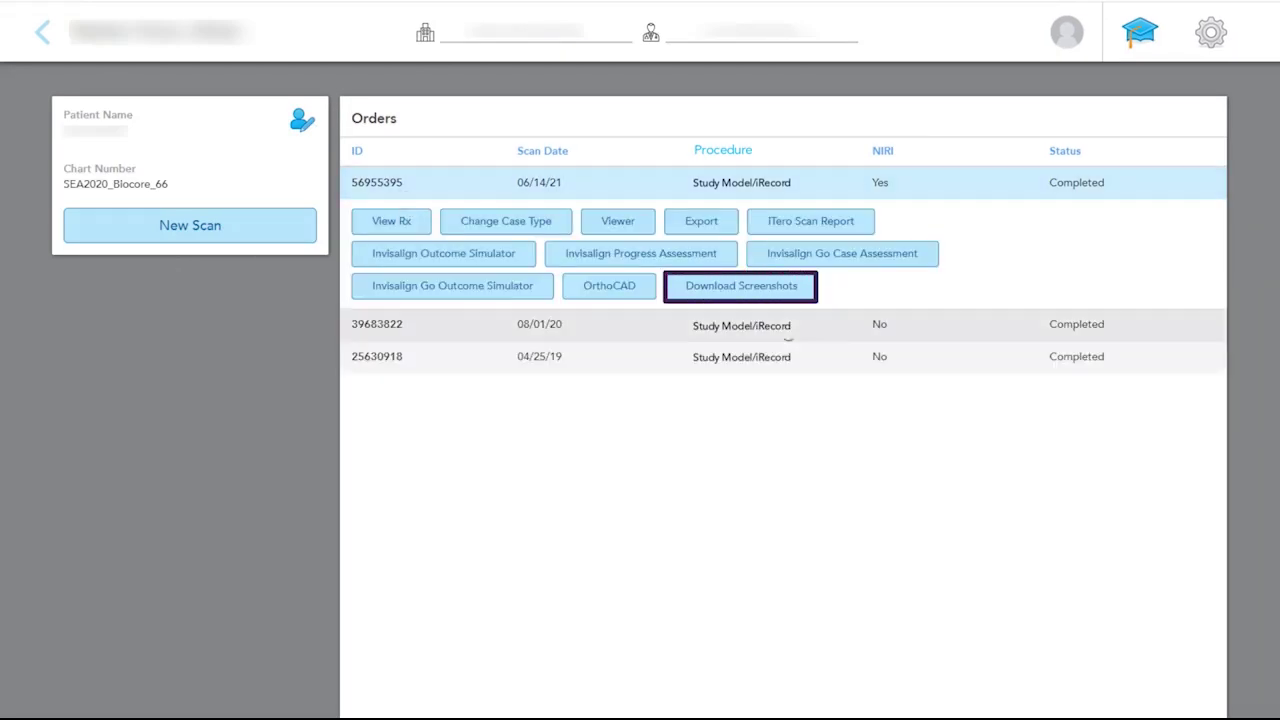
click(806, 294)
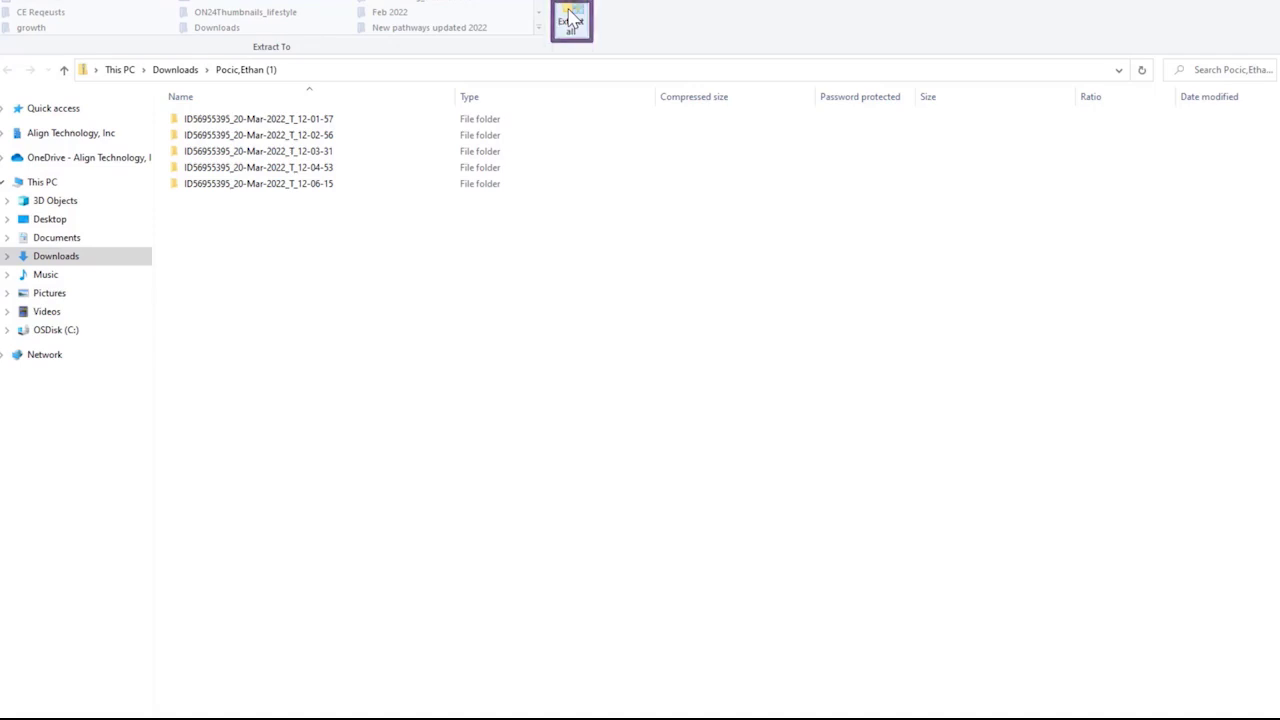
- Extract all zipped snapshot folders into Desktop\Screenshots
click(570, 20)
click(629, 520)
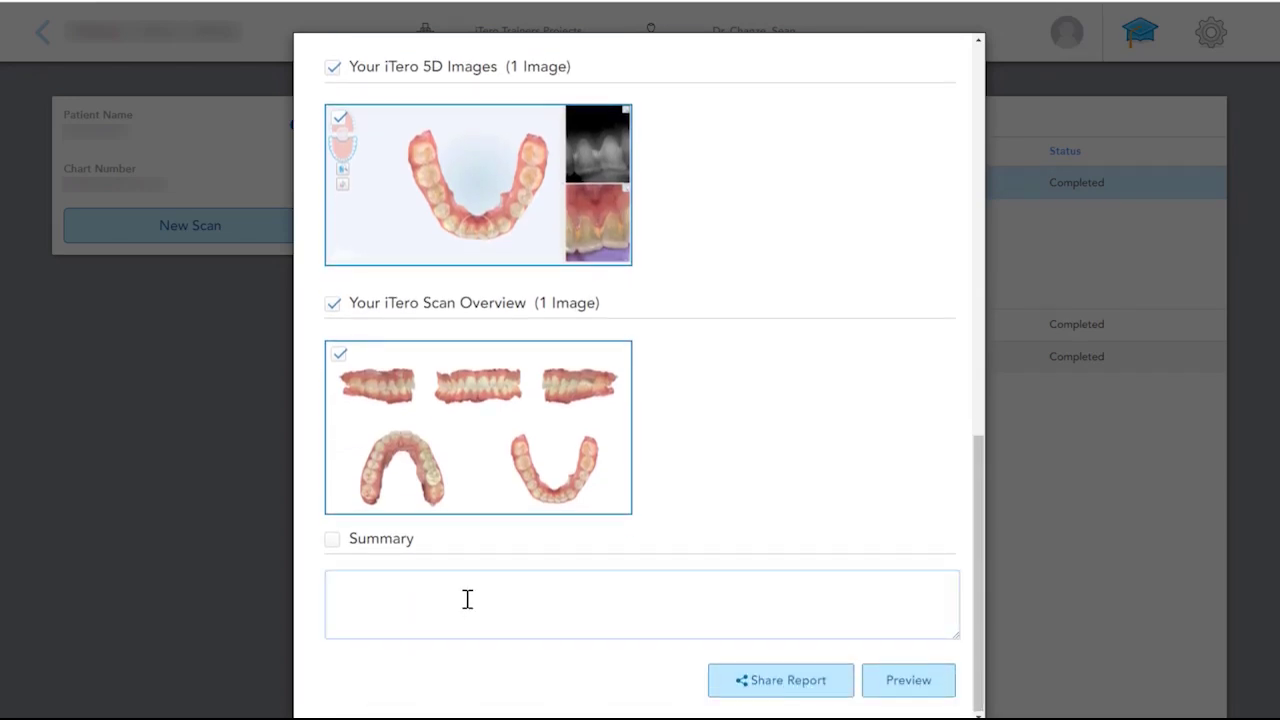
key(Escape)
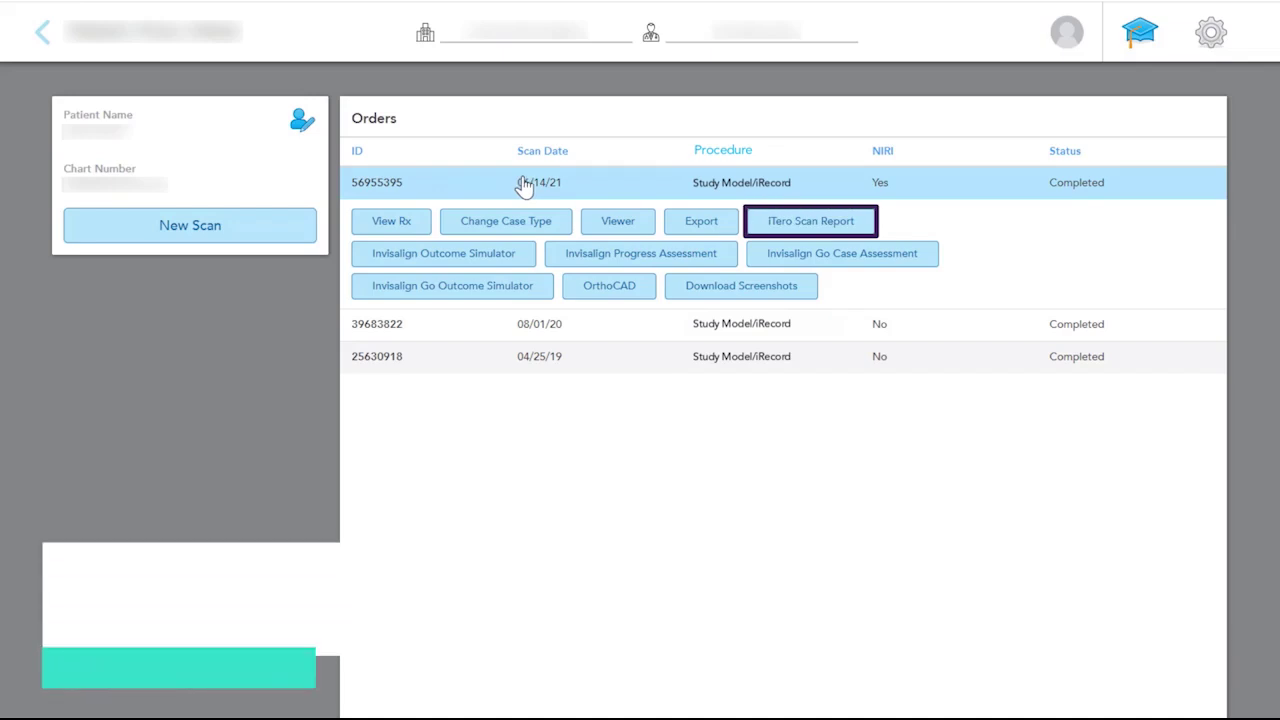
click(788, 232)
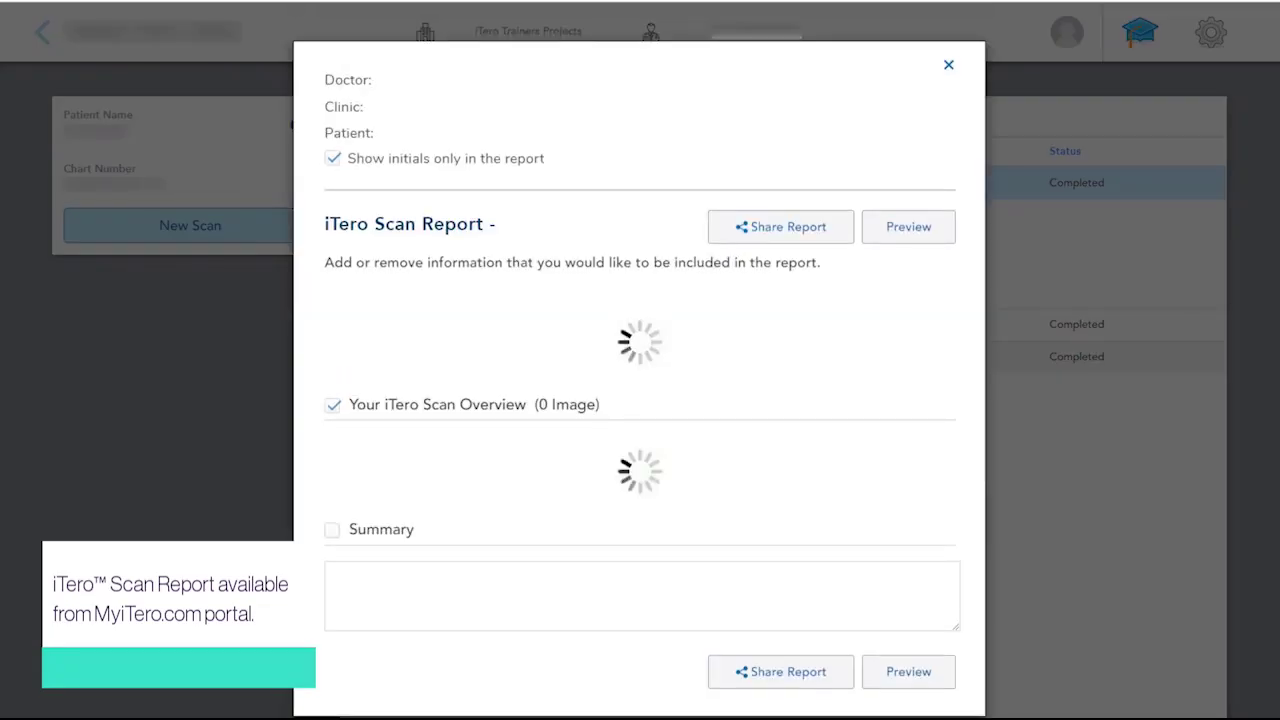
mouse_move(978, 210)
mouse_down()
mouse_move(971, 334)
mouse_move(1003, 549)
mouse_move(996, 605)
mouse_up()
click(467, 599)
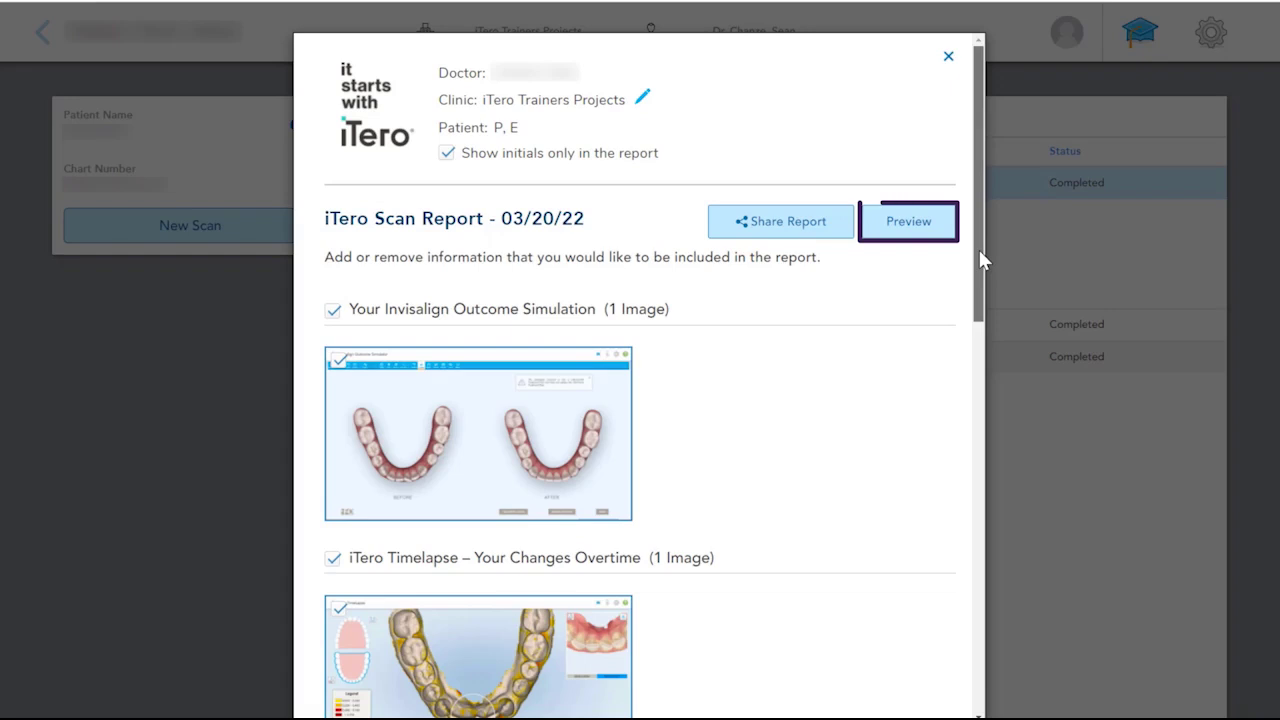
- Preview the scan report, return to the editor, and download it as a PDF via Share Report
click(886, 221)
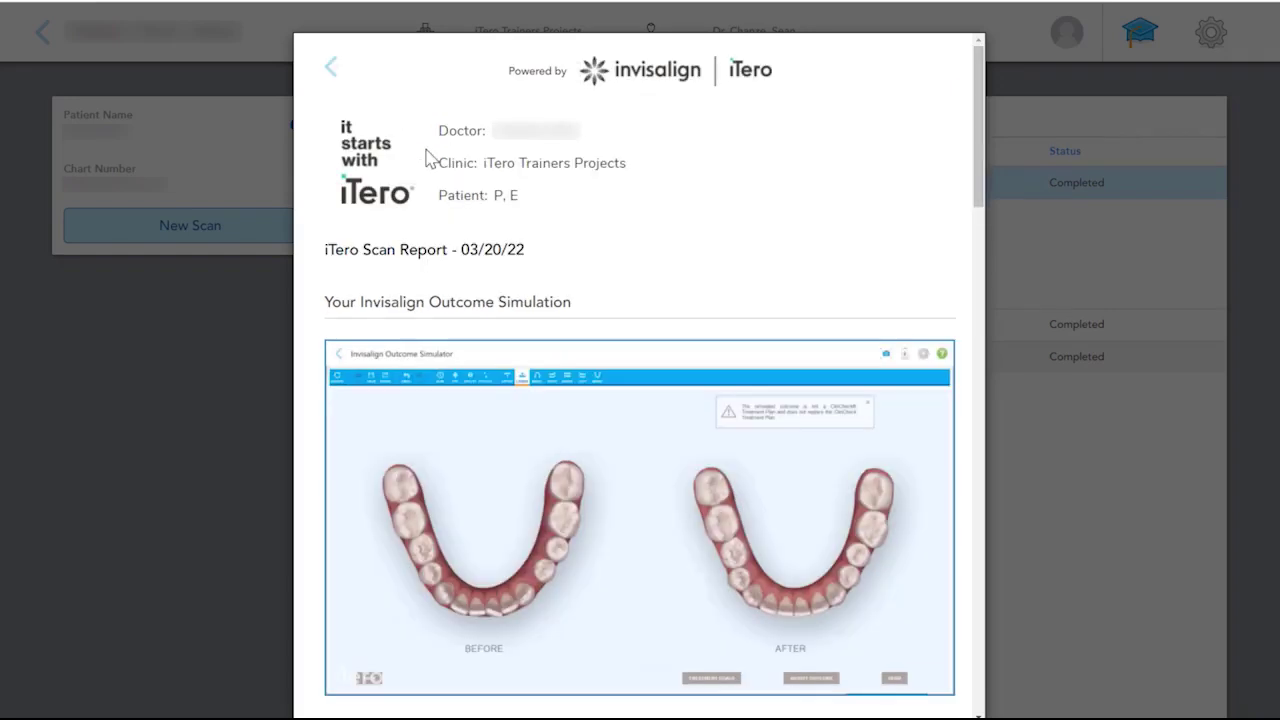
click(331, 70)
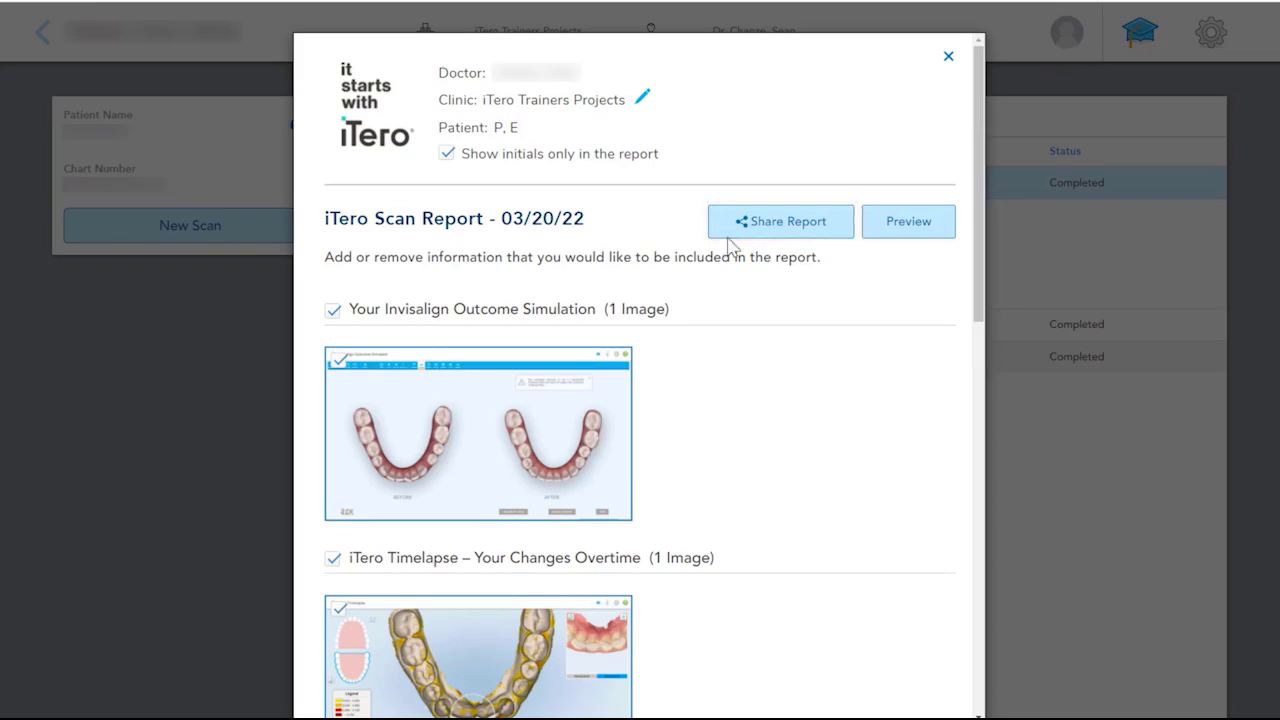
click(764, 226)
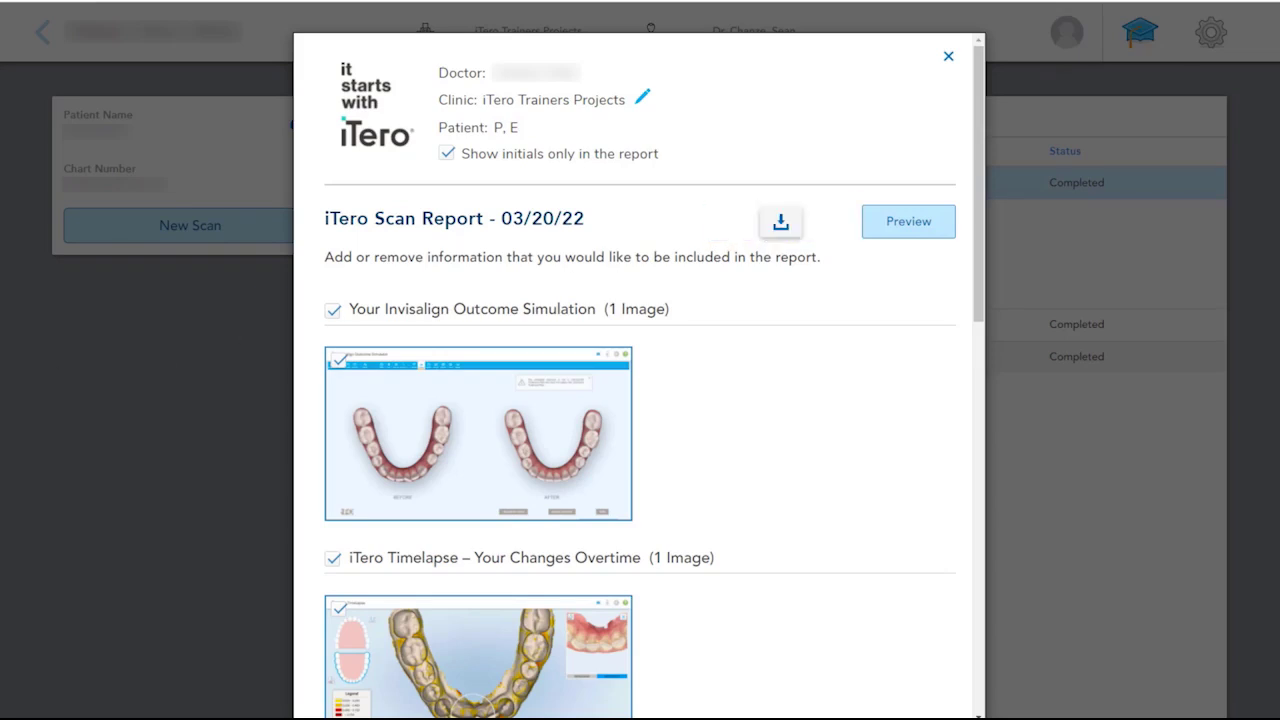
click(779, 224)
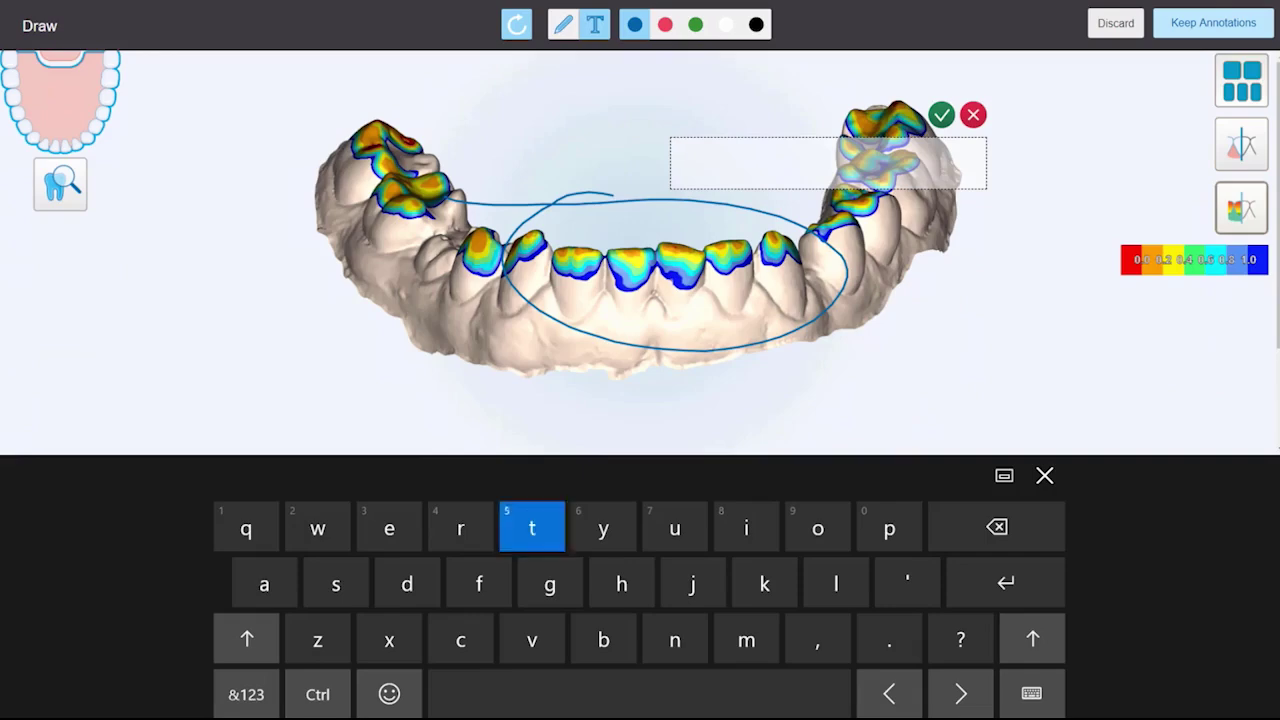
- Finish typing the label text so it reads 'treatment options'
text(treatment option)
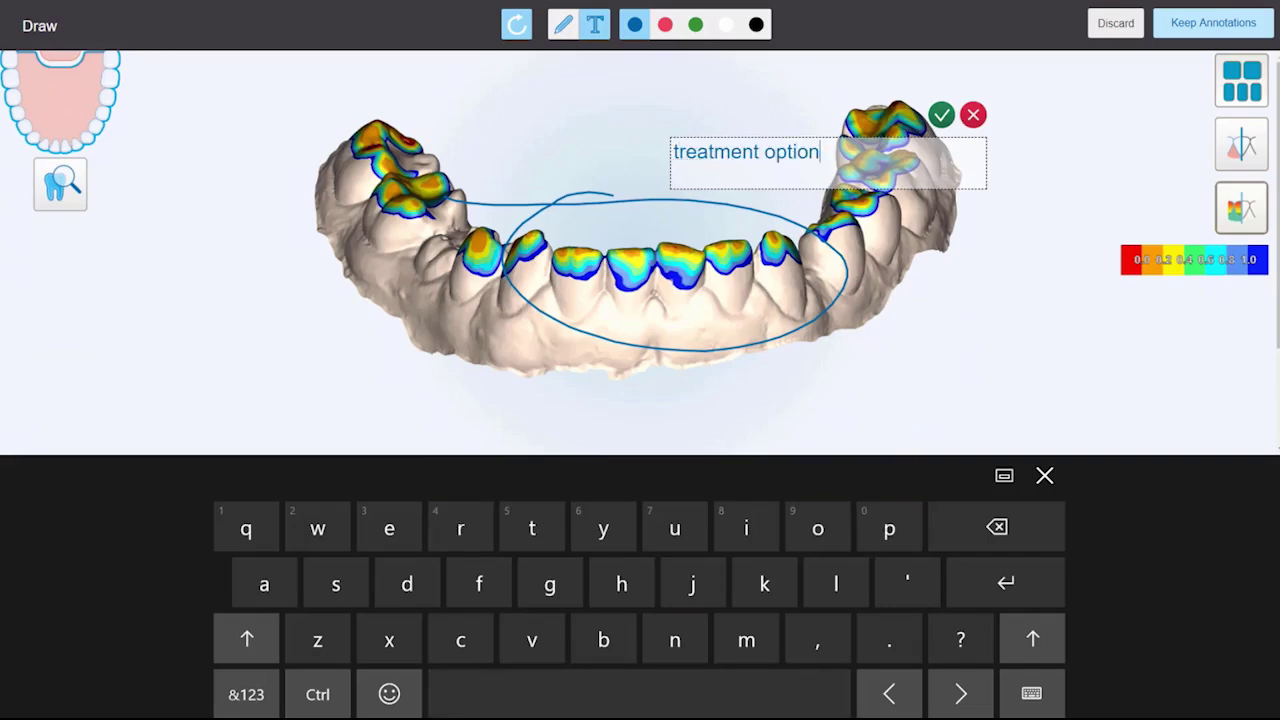
text(s)
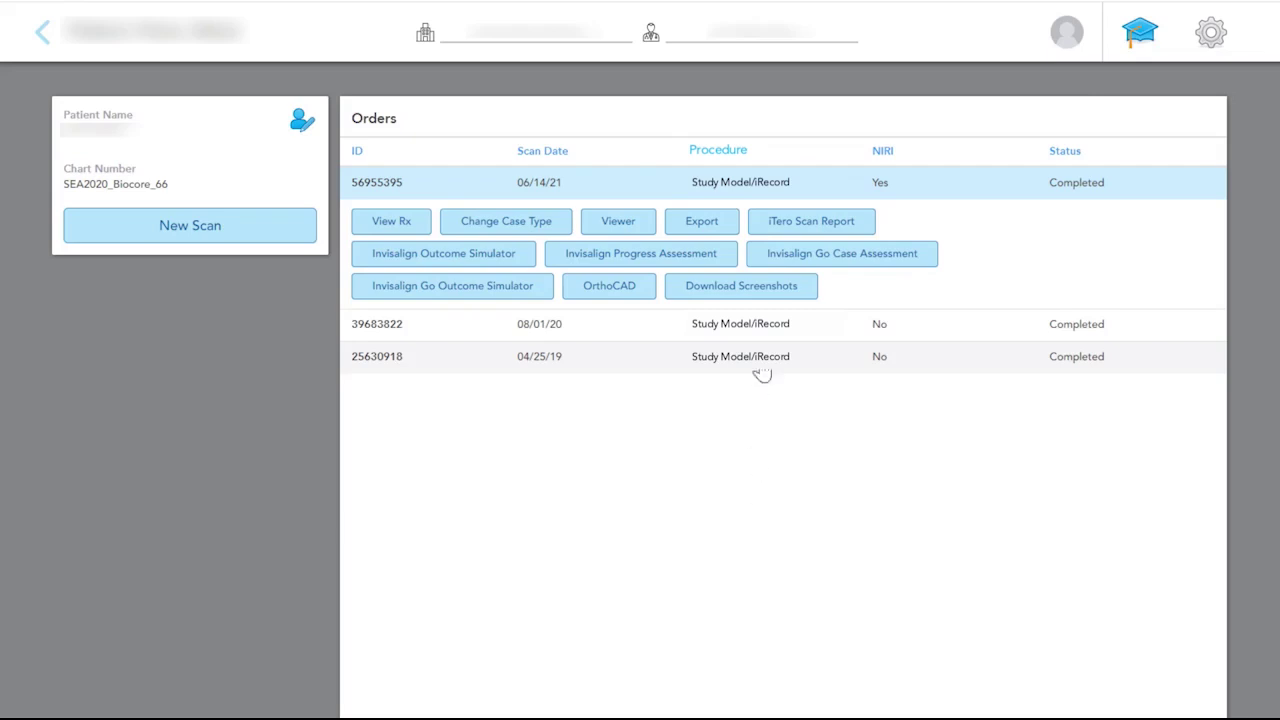
- Download the order's screenshots and extract them into Desktop\Screenshots
click(770, 292)
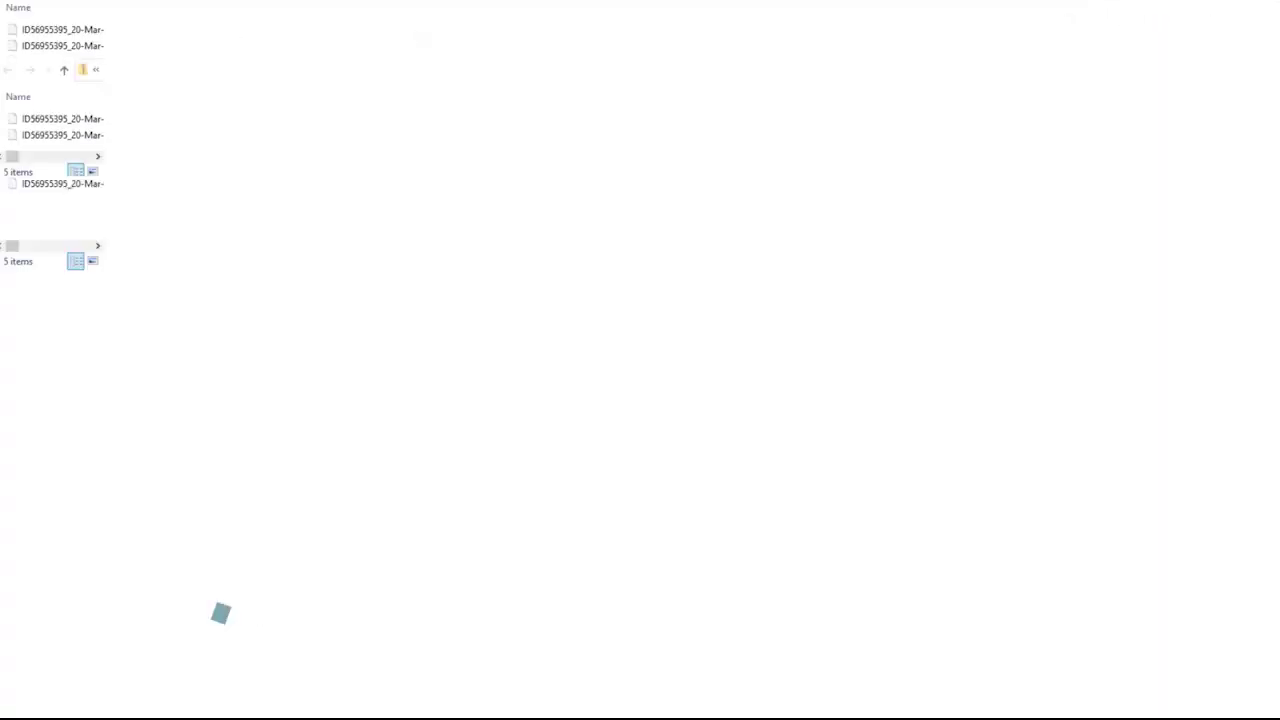
click(571, 18)
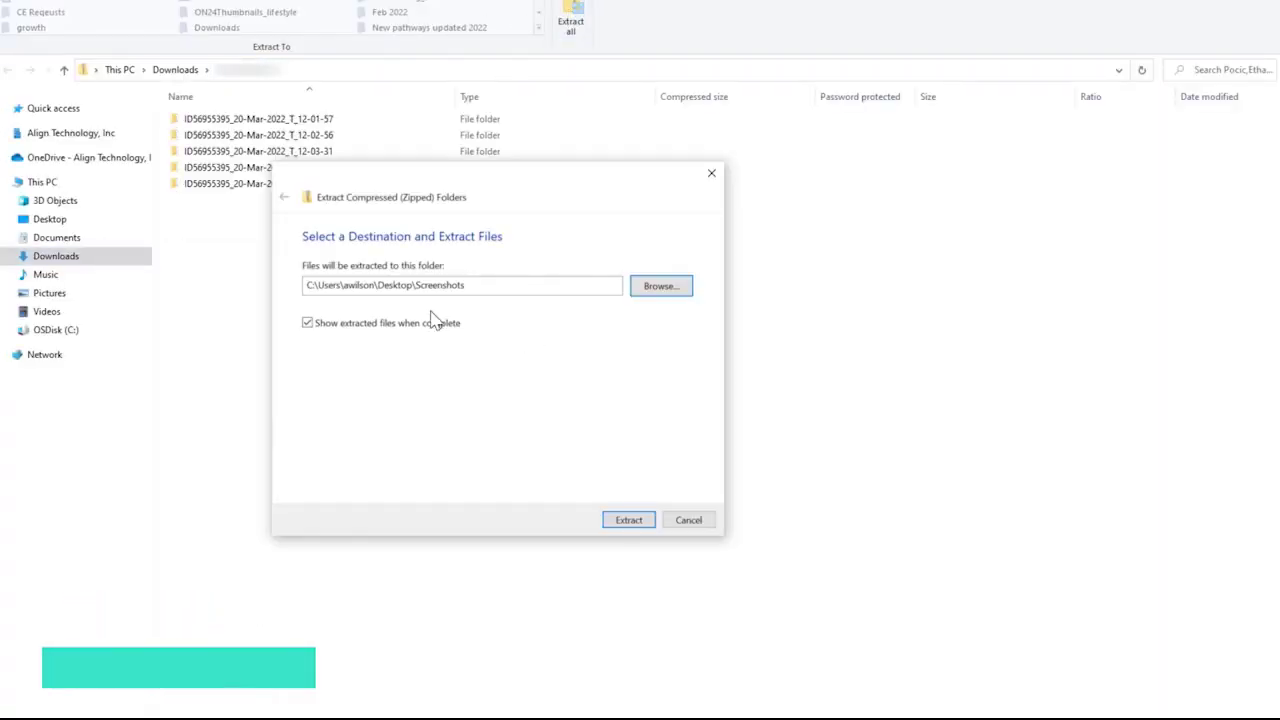
click(630, 522)
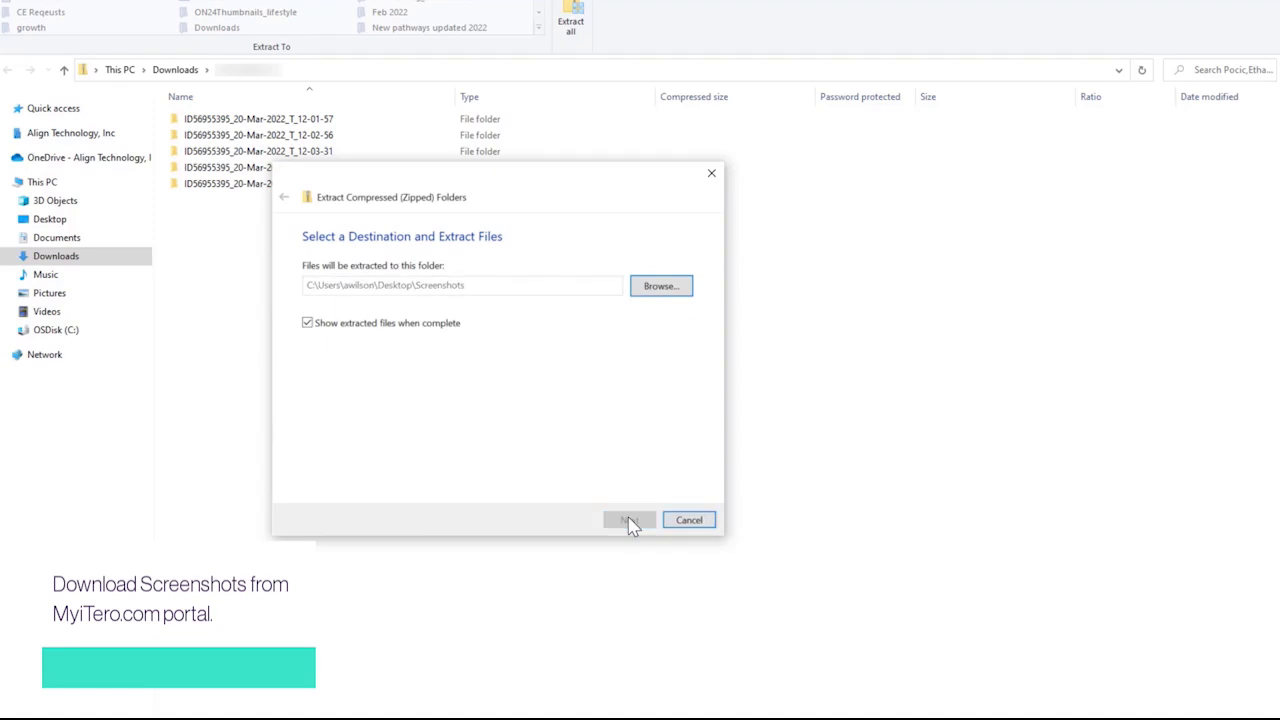
- Open the 12-03-31 snapshot folder and select its FULL_SCREEN image
double_click(223, 167)
click(228, 70)
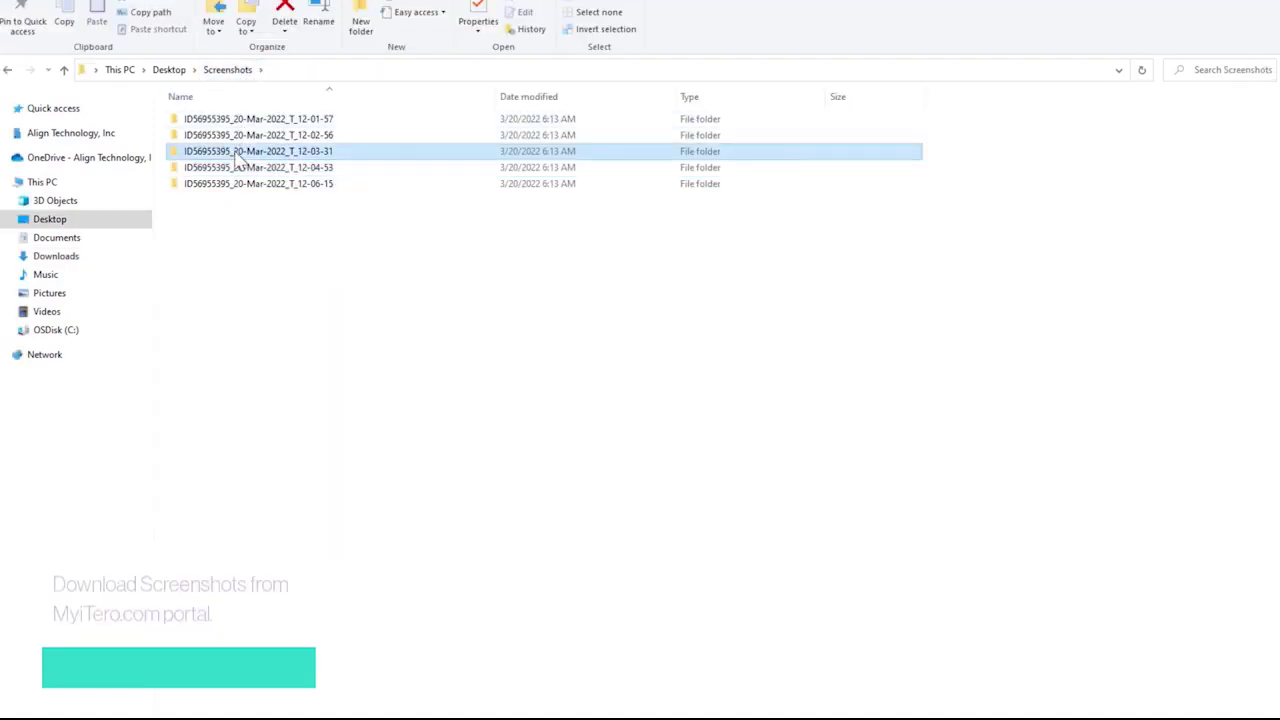
double_click(250, 149)
click(377, 150)
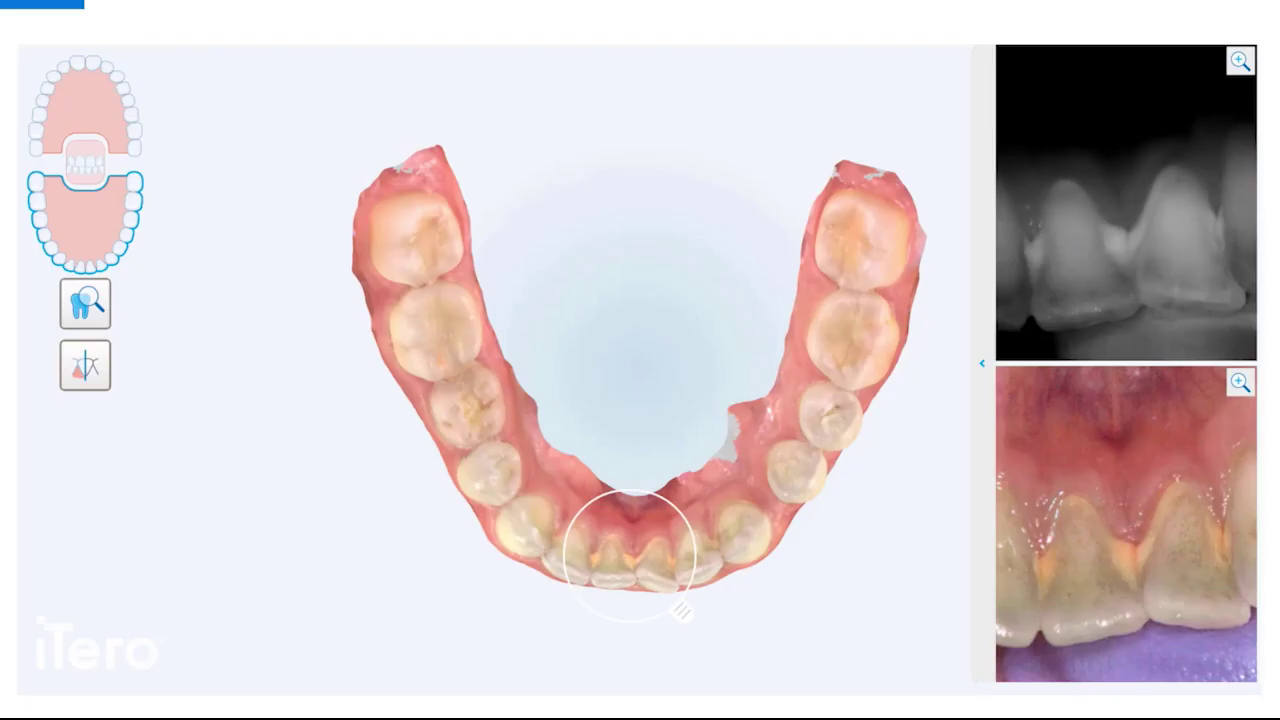